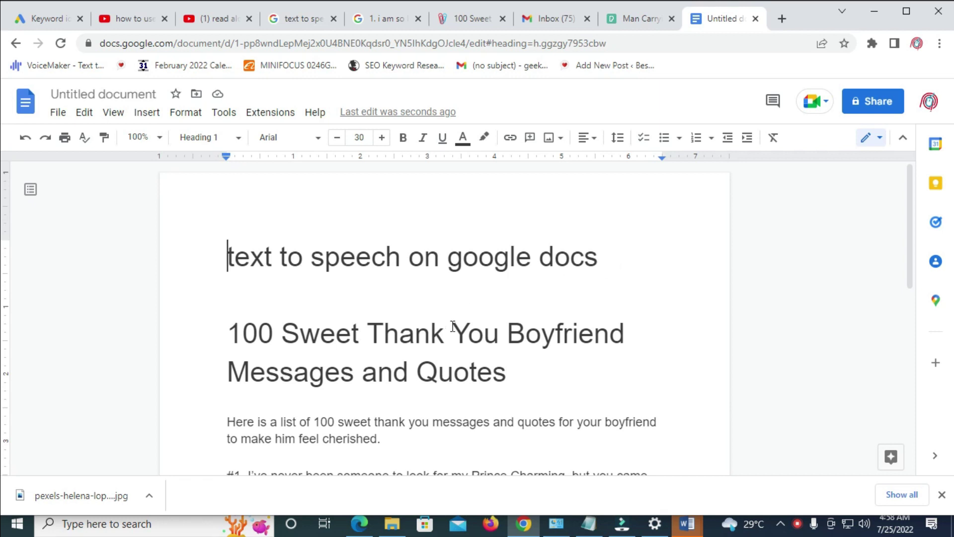
Step: Look over the boyfriend messages text and close the '100 Sweet Thank You' article tab
scroll(449, 328, "down", 3)
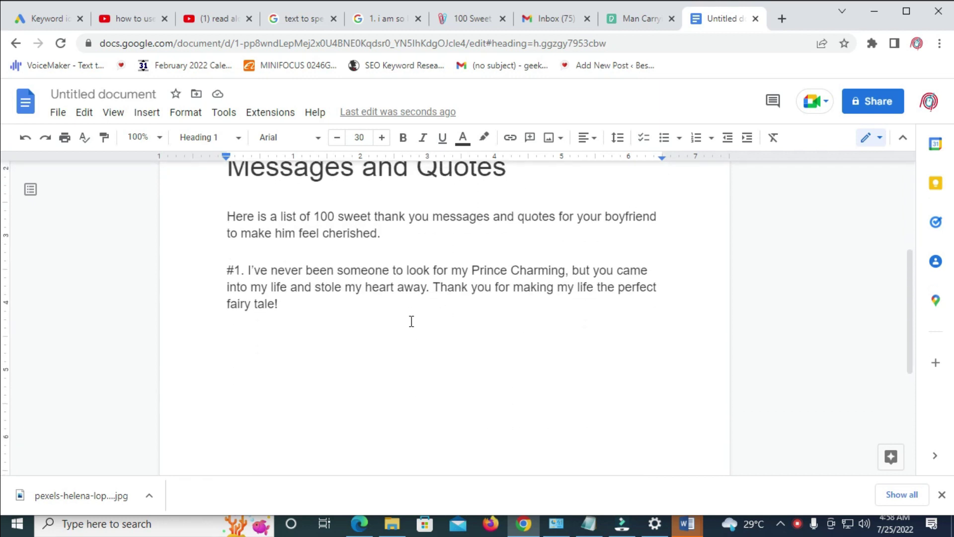
left_click_drag(227, 185, 358, 374)
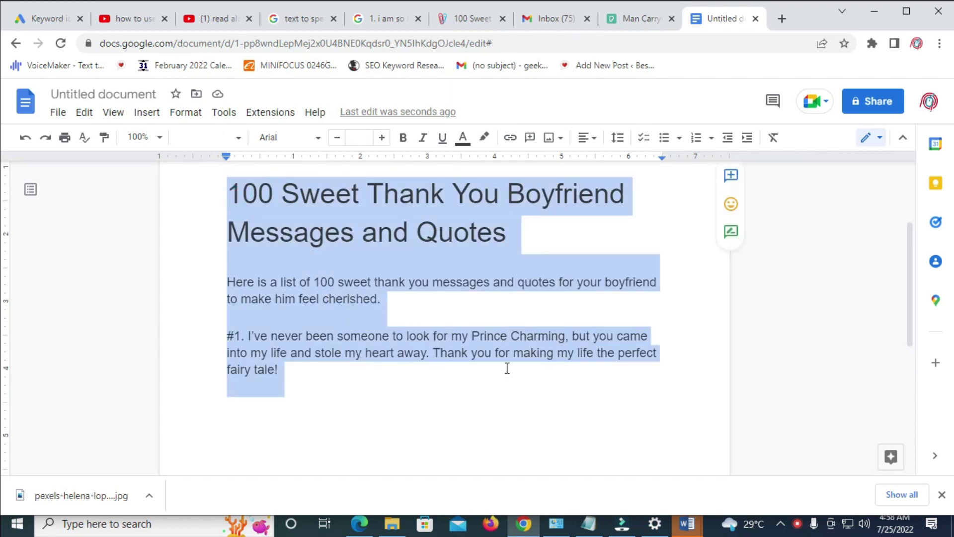
left_click(542, 301)
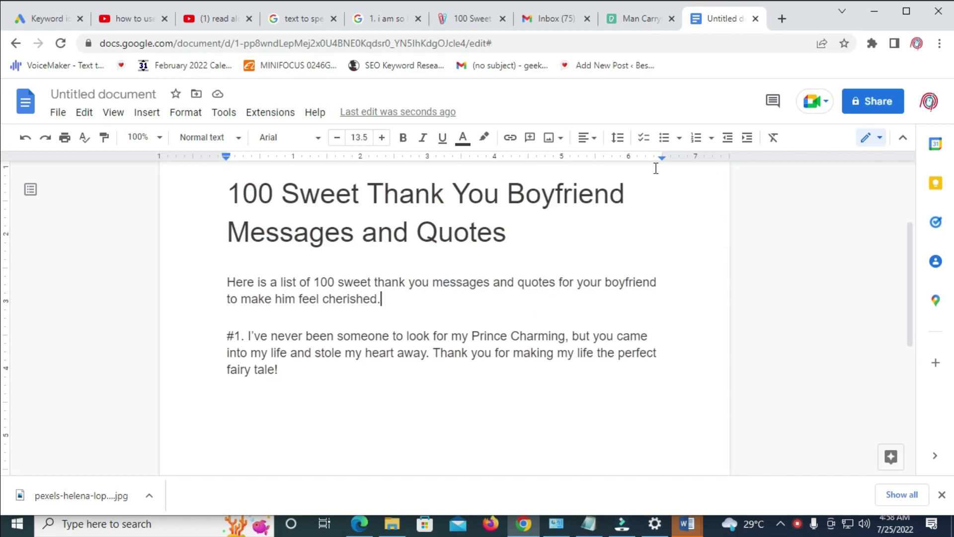
left_click(502, 18)
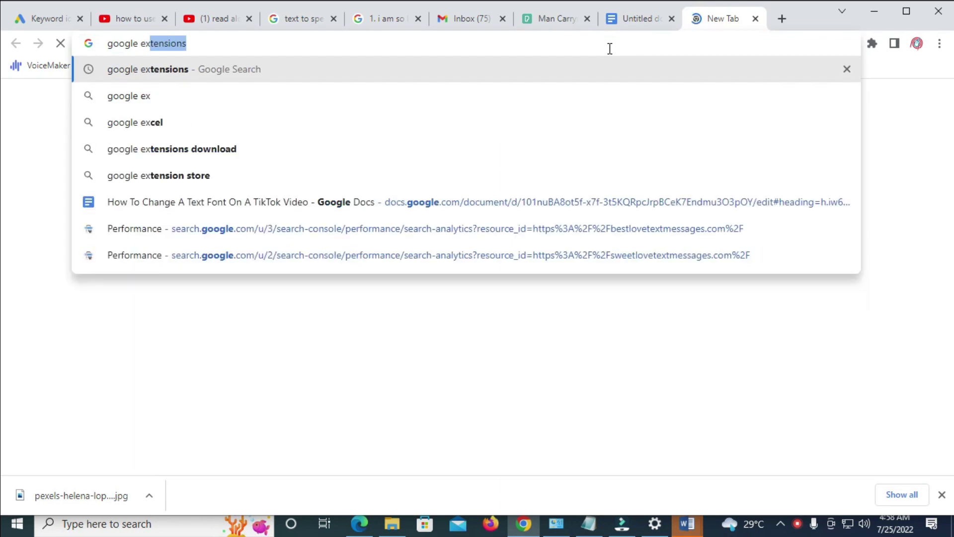
Step: Search Google for 'google extensions' and open the Chrome Web Store result
type("tensions")
key("Return")
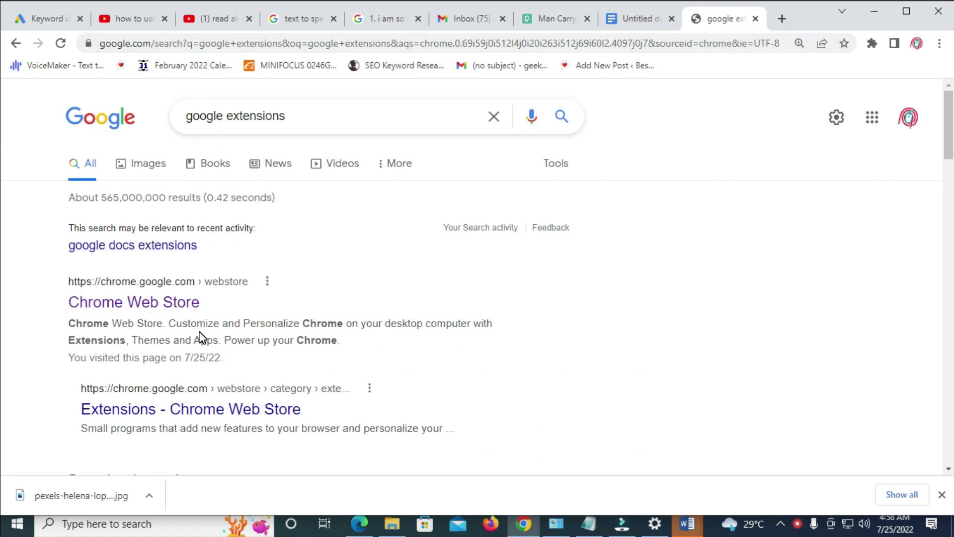
scroll(201, 338, "down", 1)
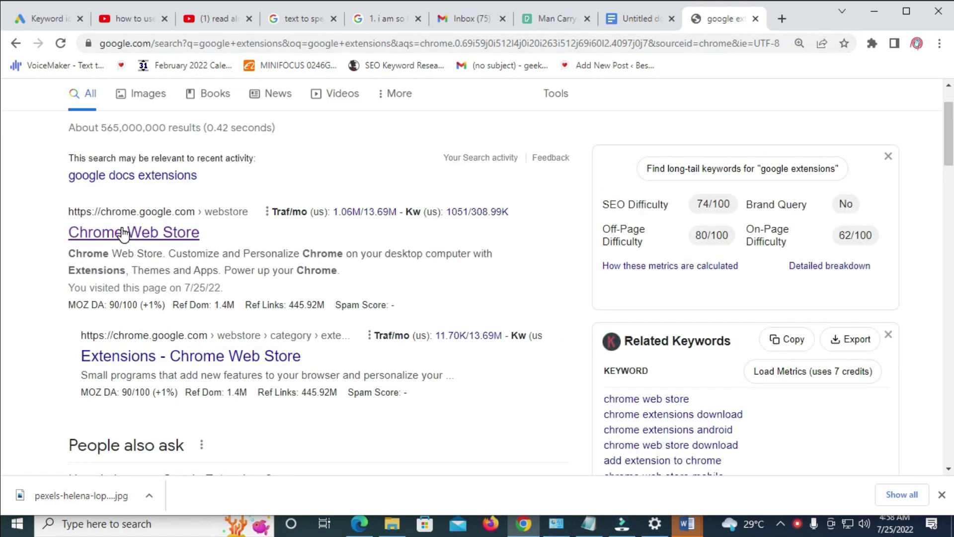
left_click(169, 237)
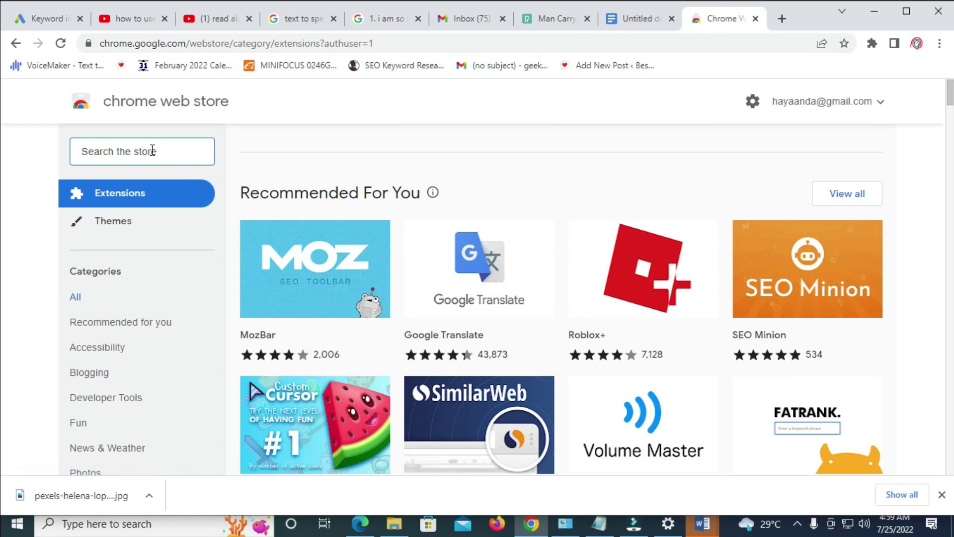
Step: Search the Web Store for 'read aloud' and open the Read Aloud extension's detail page
left_click(119, 149)
type("read a")
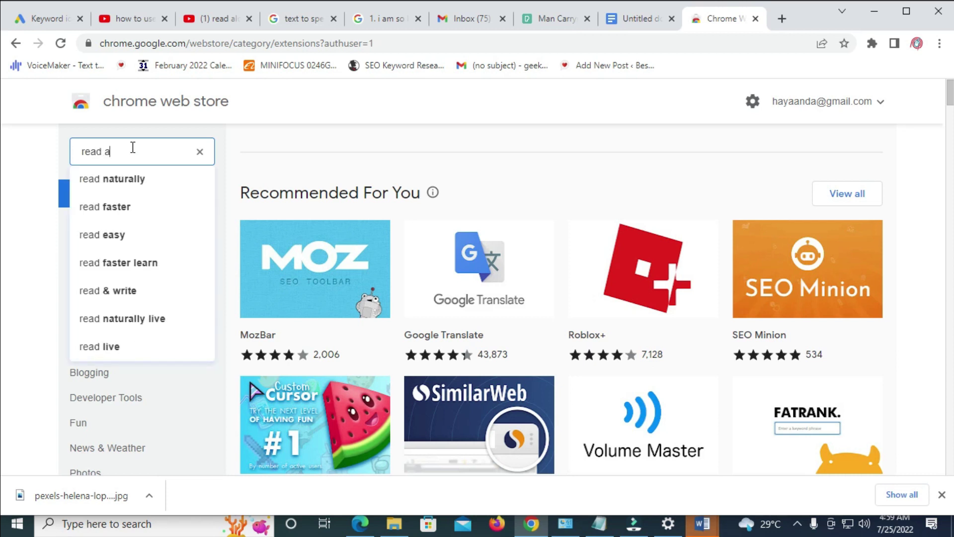
type("lo")
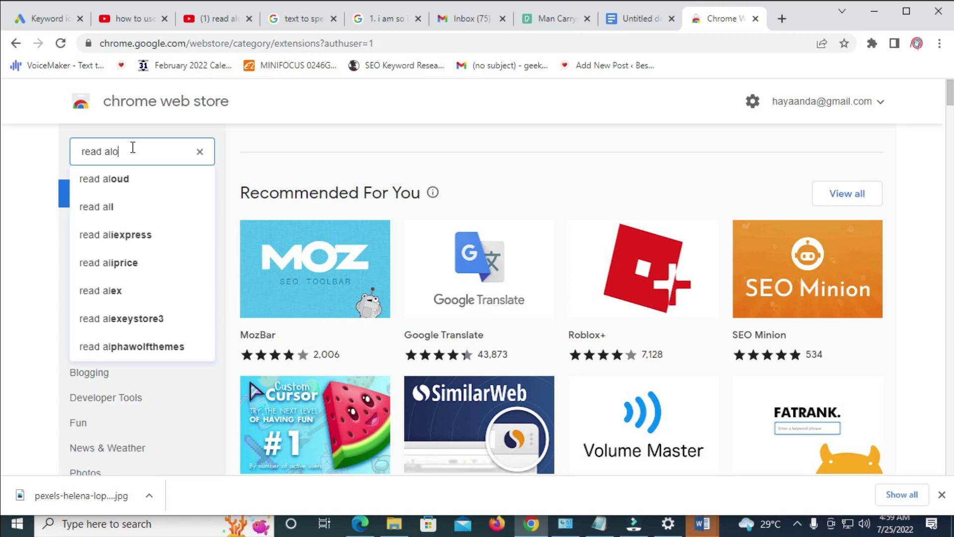
left_click(123, 180)
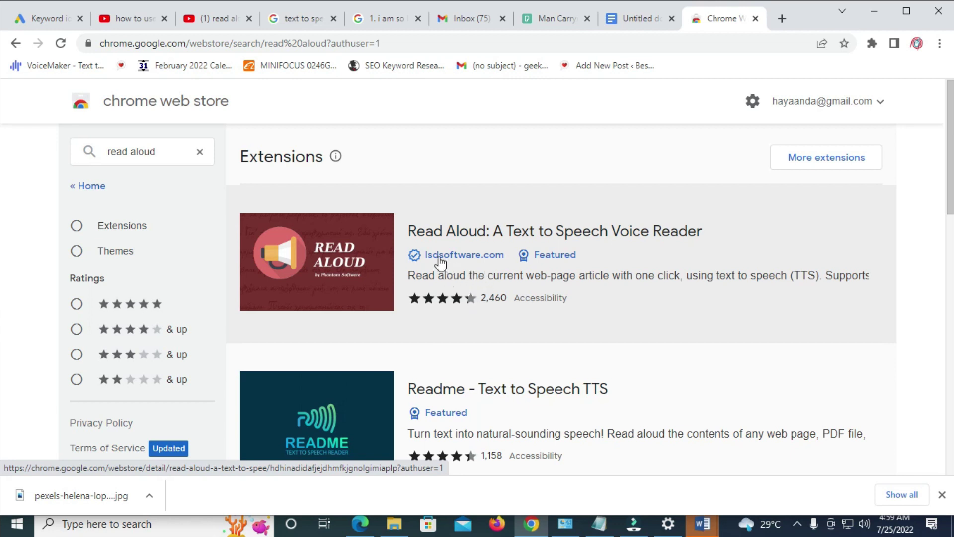
left_click(447, 235)
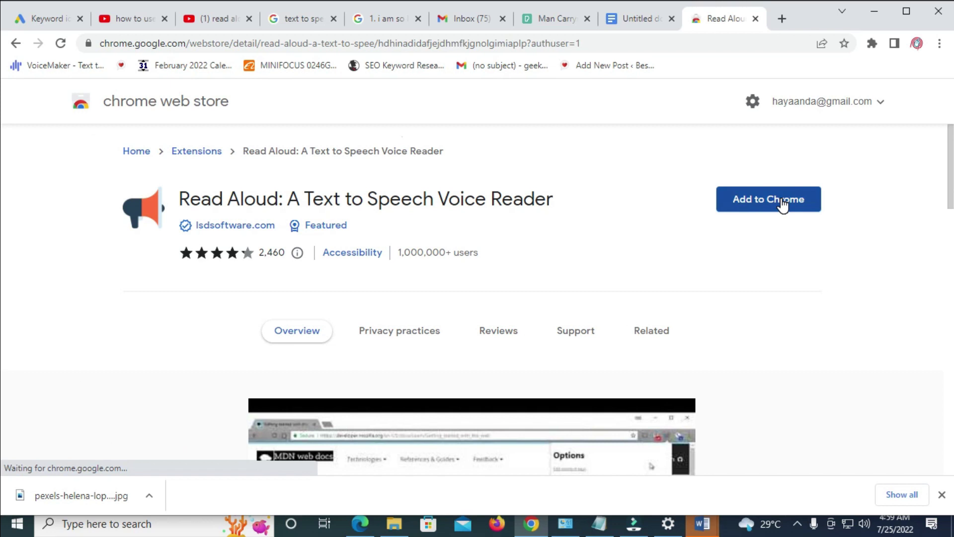
Step: Add Read Aloud: A Text to Speech Voice Reader to Chrome and dismiss the added notice
left_click(782, 204)
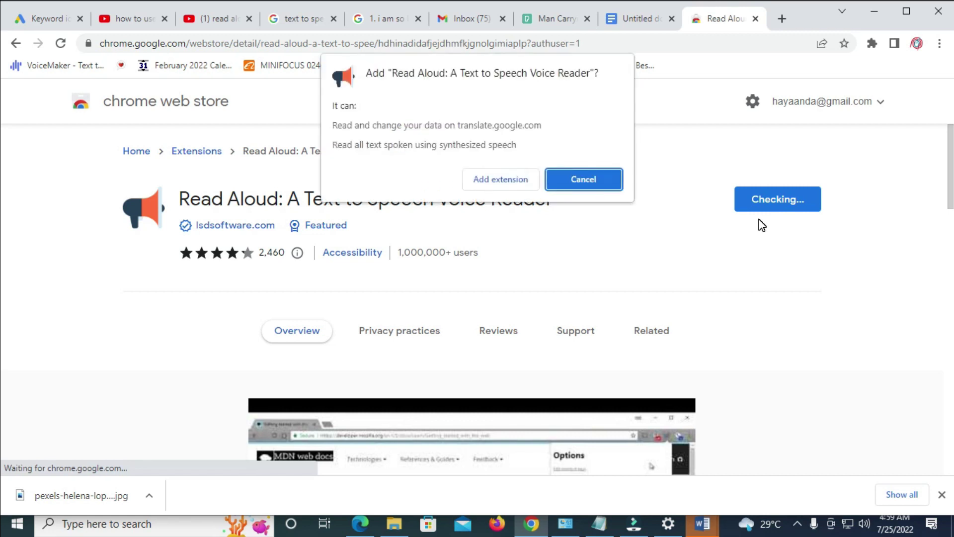
left_click(504, 181)
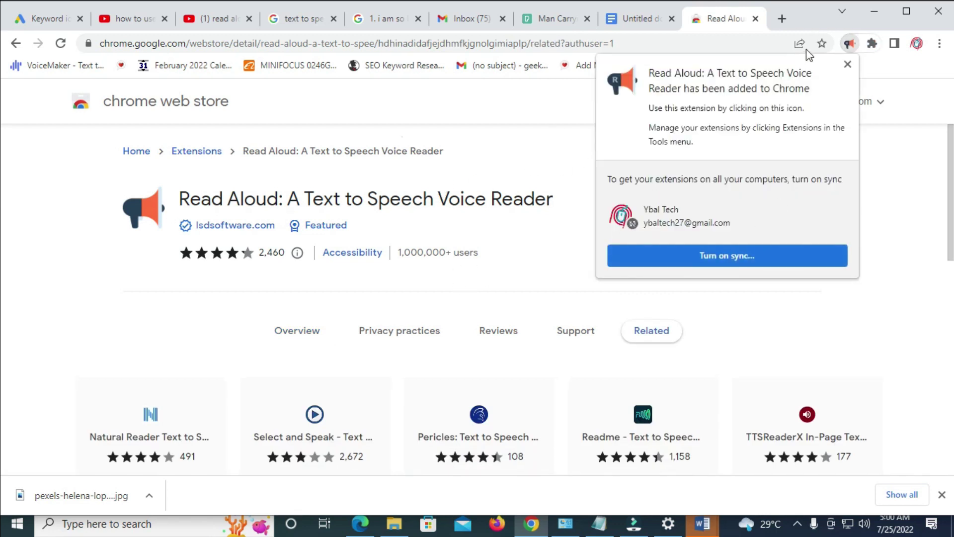
left_click(848, 65)
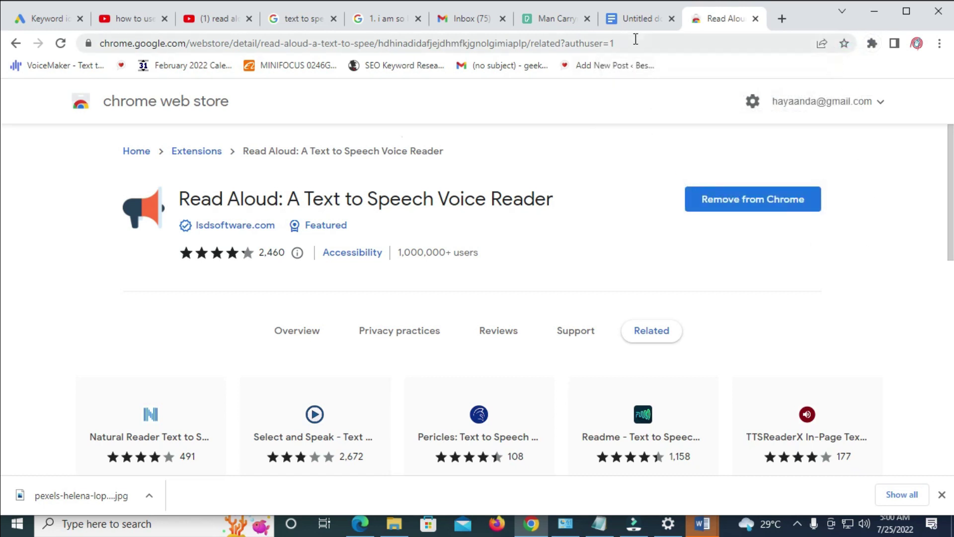
Step: Switch back to the Untitled document tab and scroll through the boyfriend messages text
left_click(628, 22)
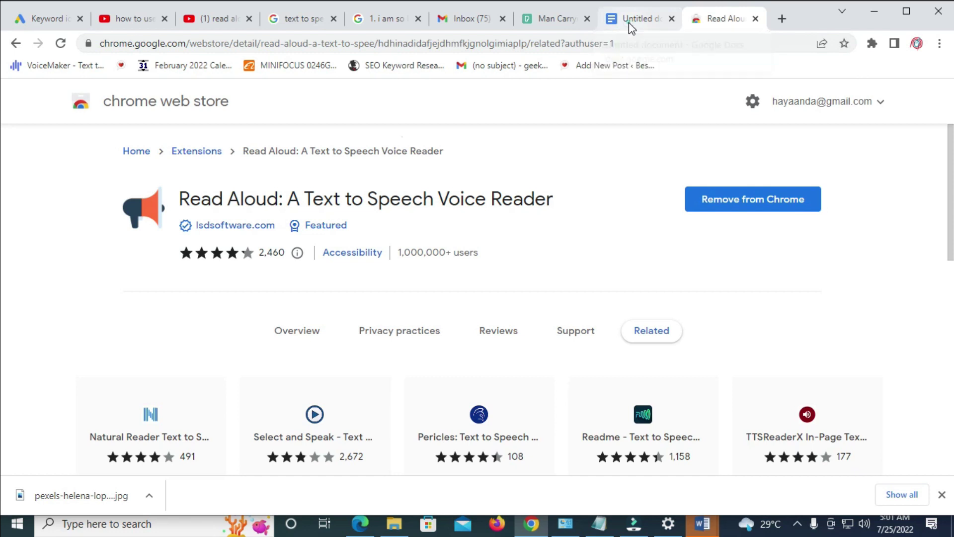
scroll(494, 291, "up", 2)
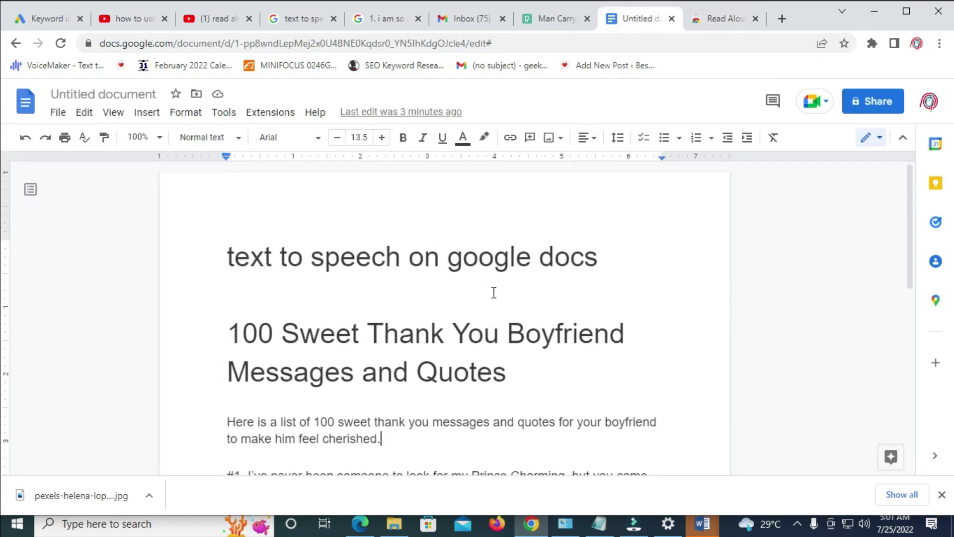
scroll(494, 292, "down", 1)
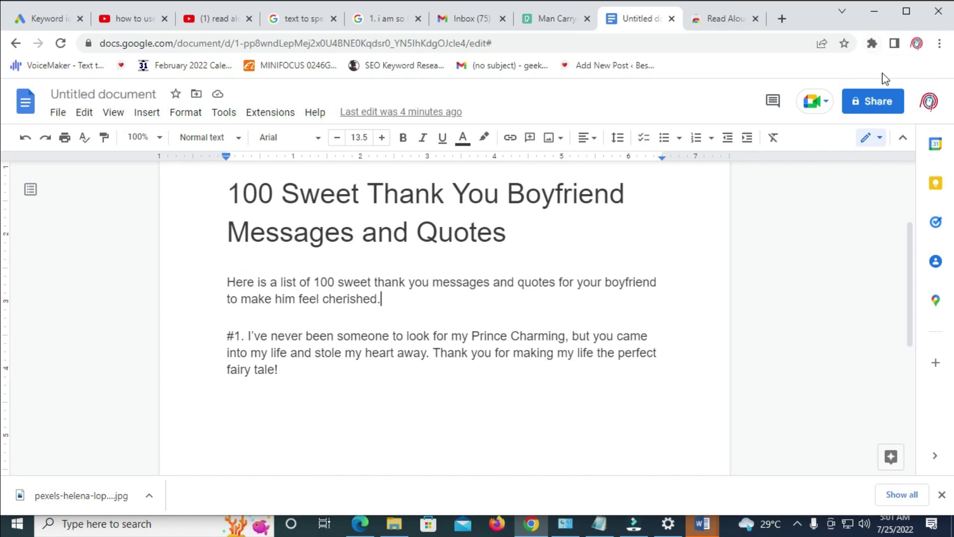
Step: Start Read Aloud on the document with Alt+P, reading through the 'perfect fairy tale!' line
left_click(873, 44)
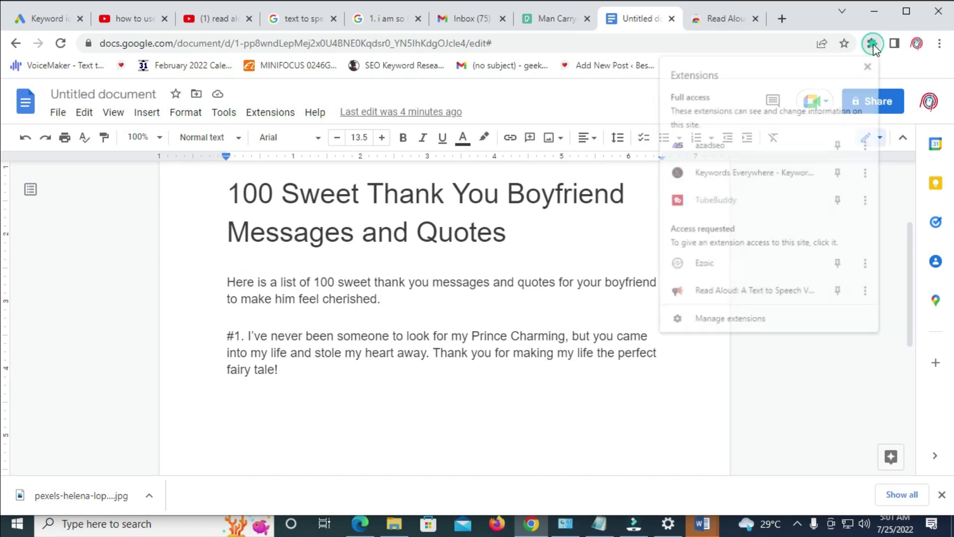
left_click(749, 291)
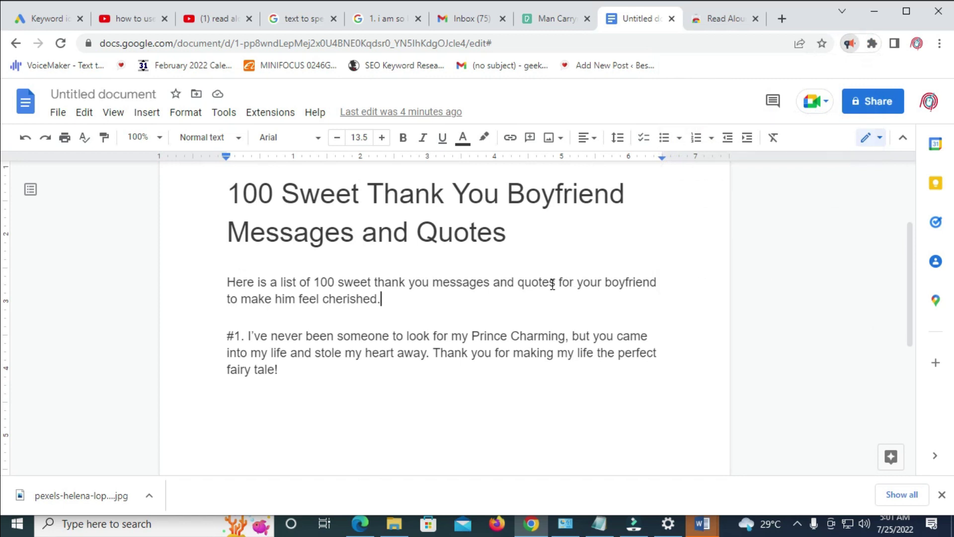
key("alt+p")
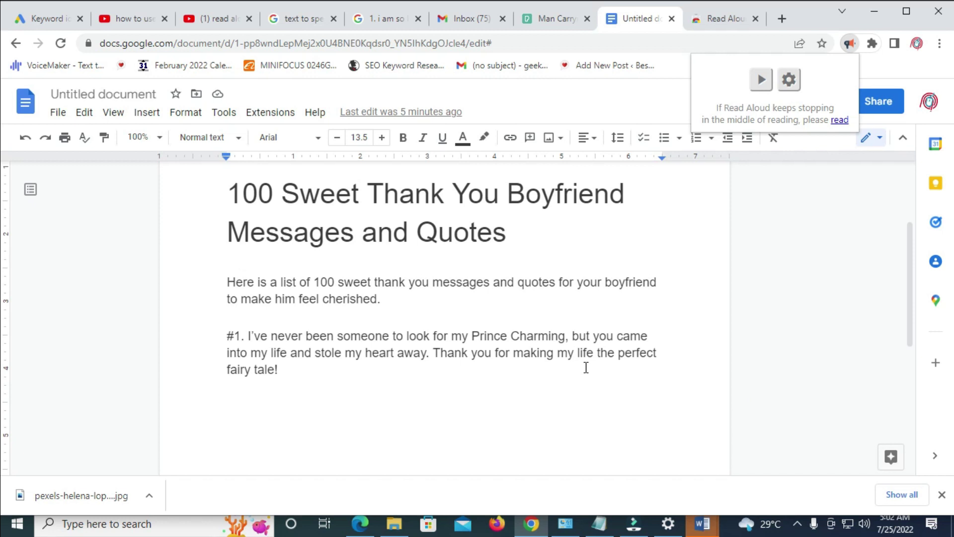
scroll(586, 386, "up", 3)
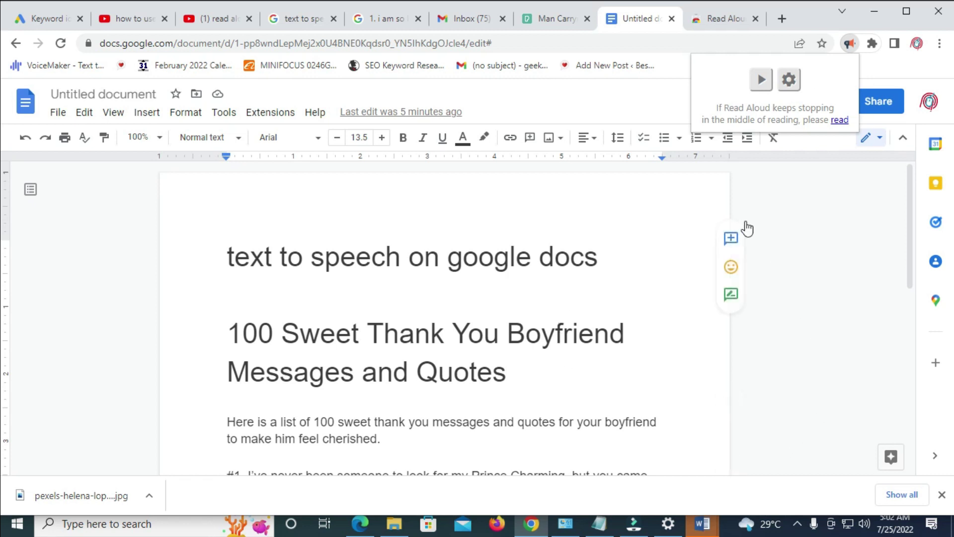
Step: Choose Google US English as the voice in Read Aloud's options
left_click(789, 85)
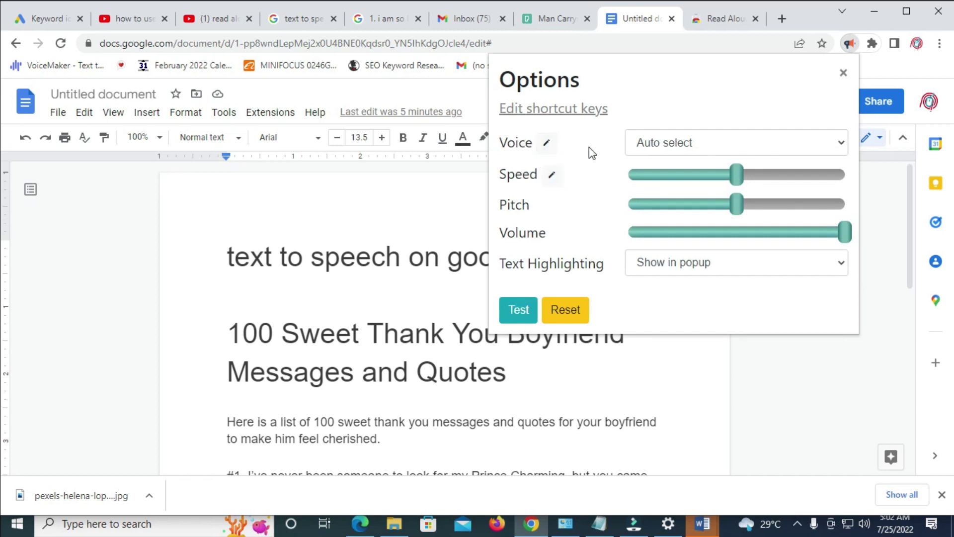
left_click(840, 142)
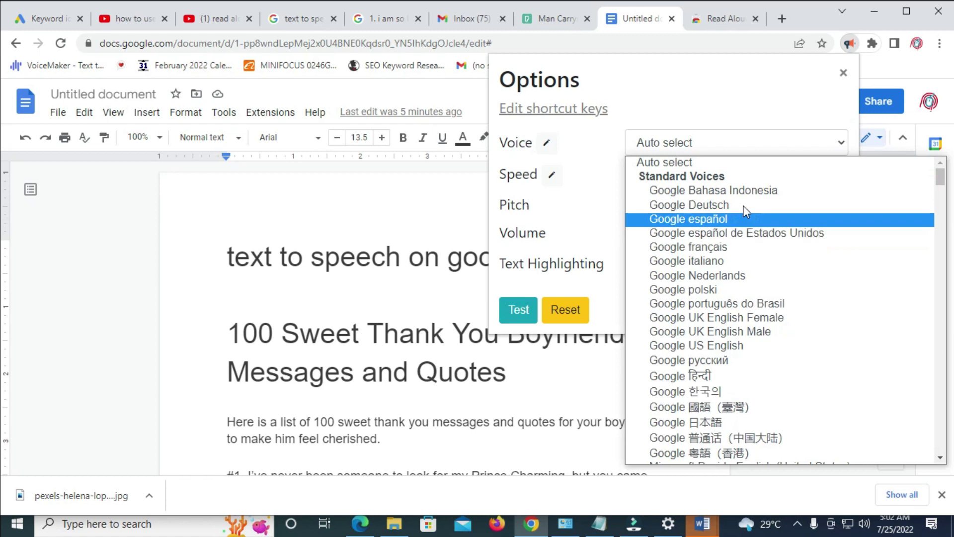
scroll(760, 328, "down", 1)
scroll(789, 392, "down", 20)
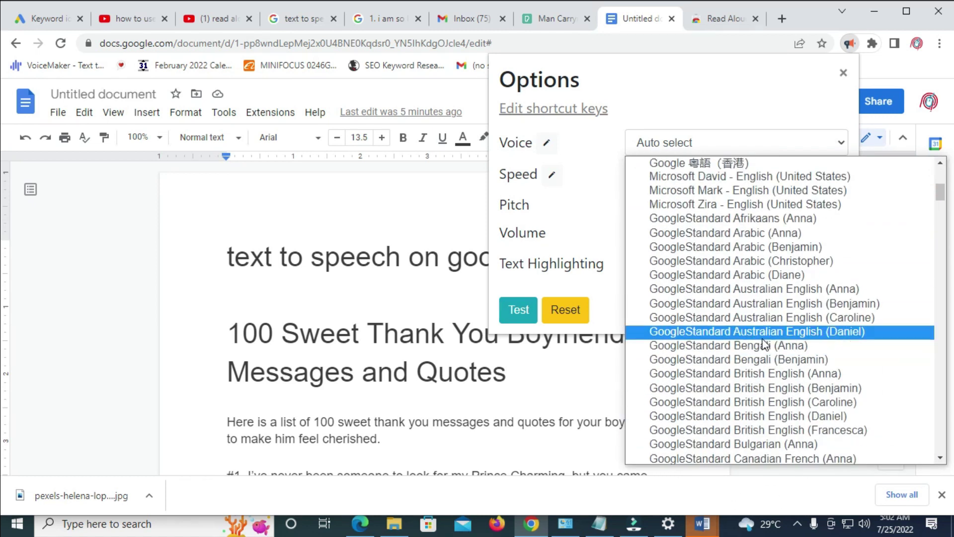
scroll(772, 334, "down", 3)
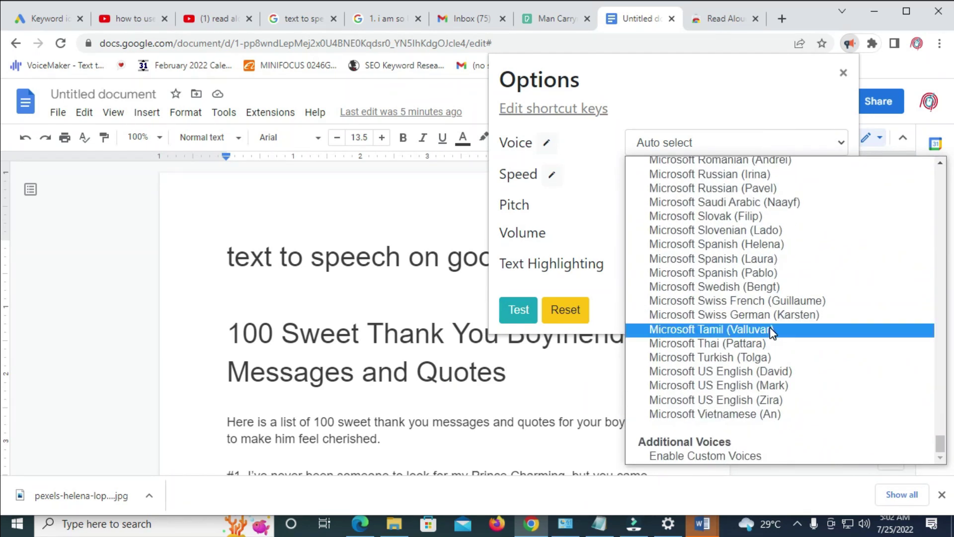
scroll(763, 397, "up", 20)
scroll(750, 350, "up", 20)
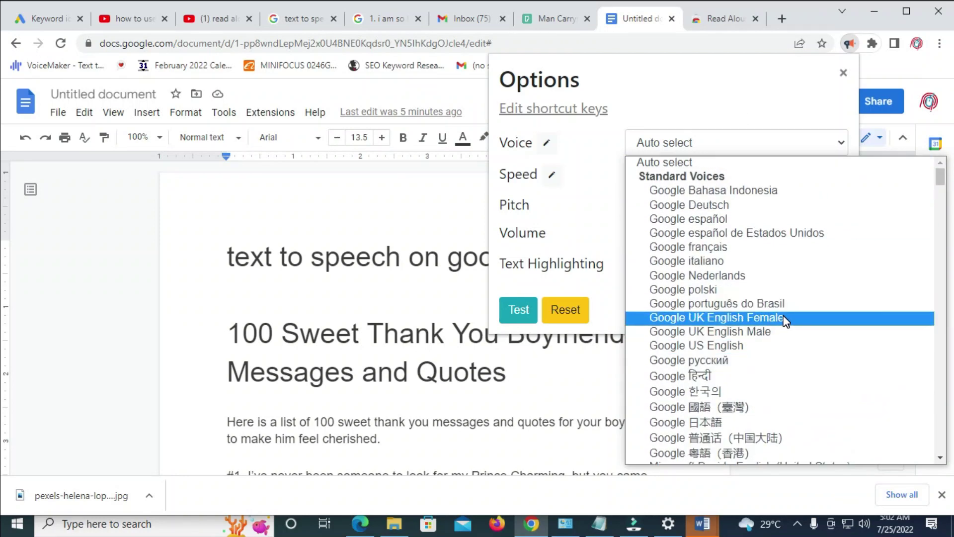
left_click(726, 348)
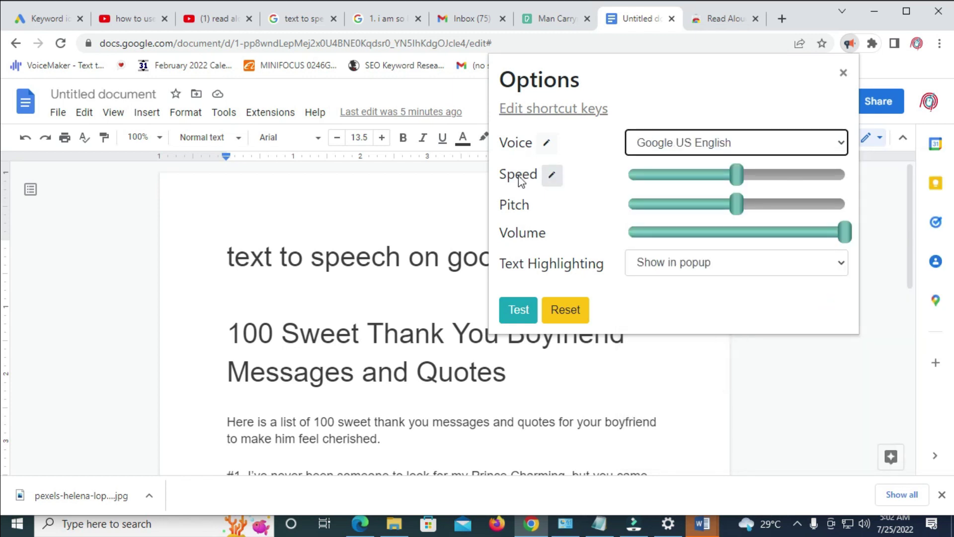
Step: Set the reading speed just below normal, test the voice, then close options and stop
left_click(679, 173)
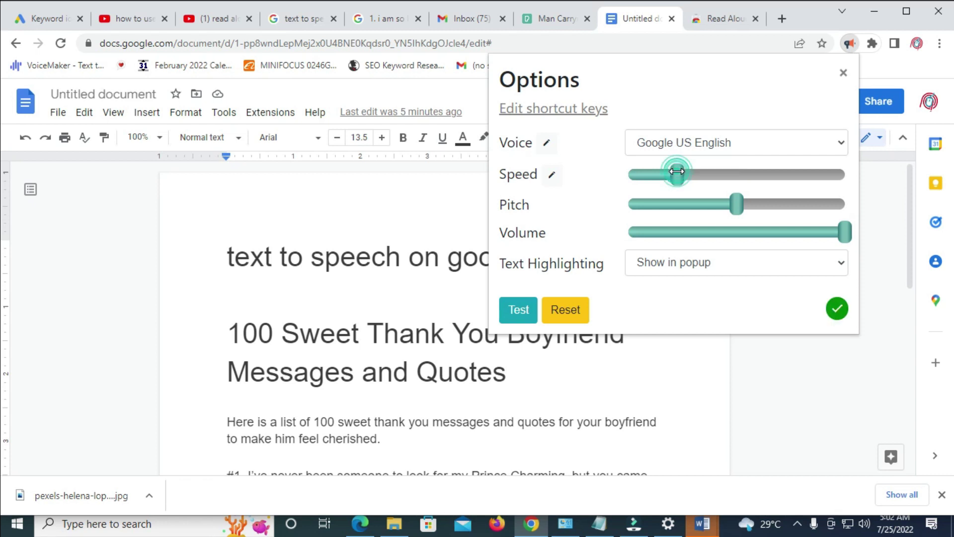
left_click(721, 175)
left_click(674, 175)
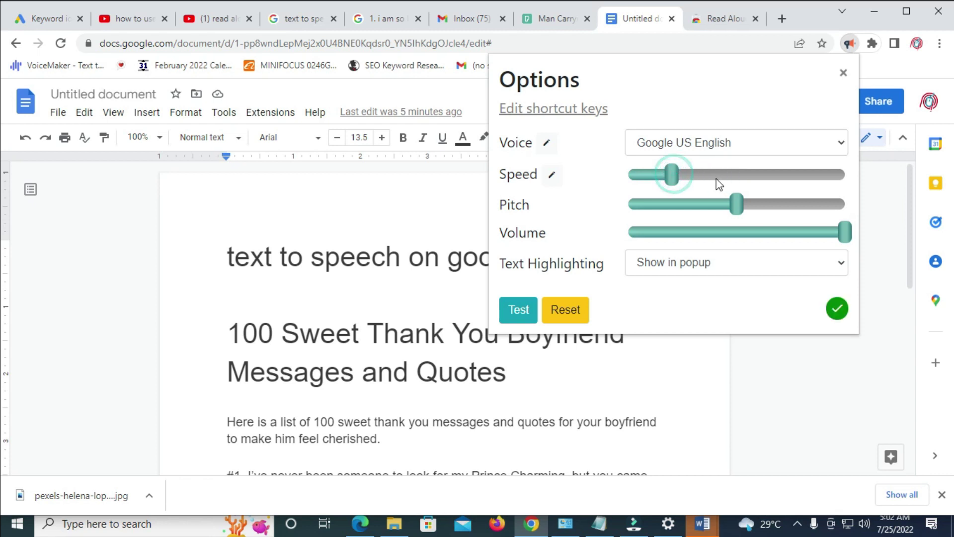
left_click(722, 174)
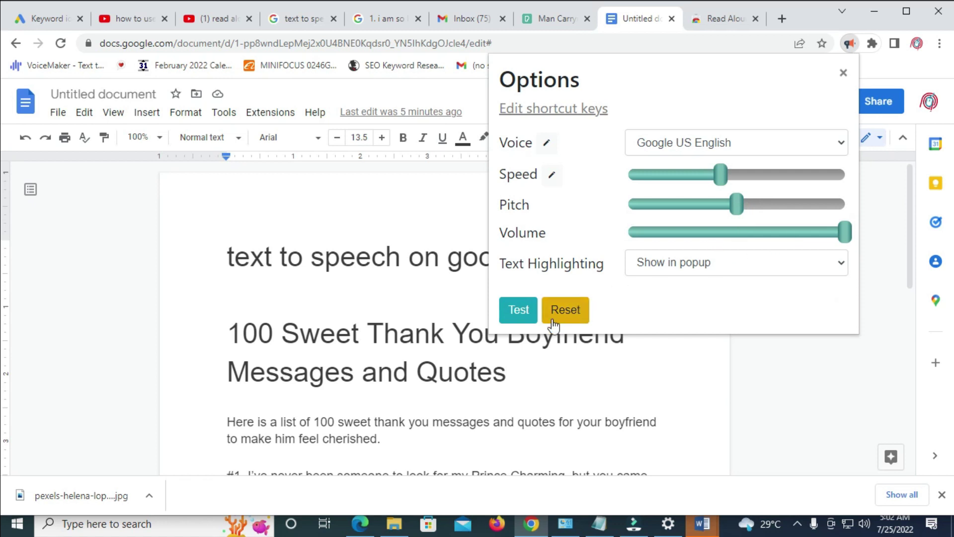
left_click(527, 314)
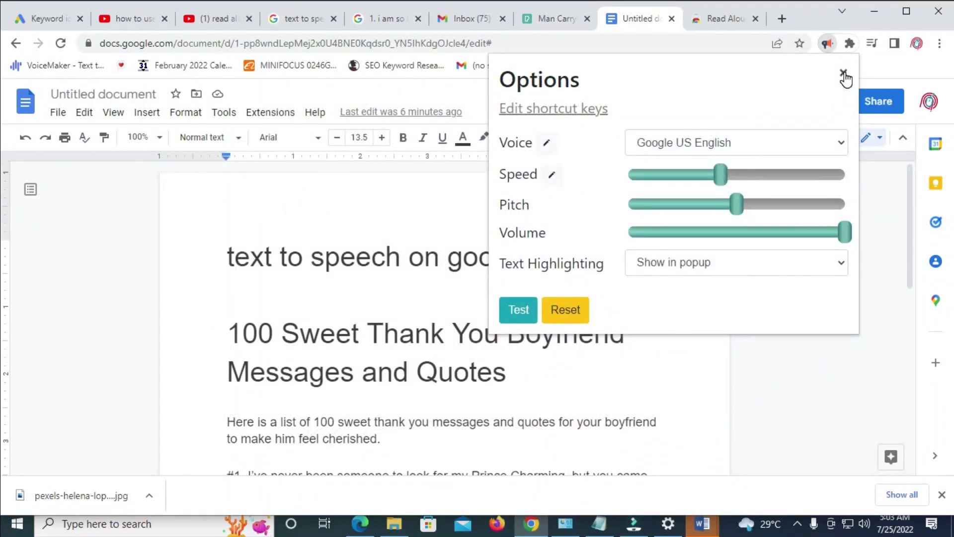
left_click(845, 77)
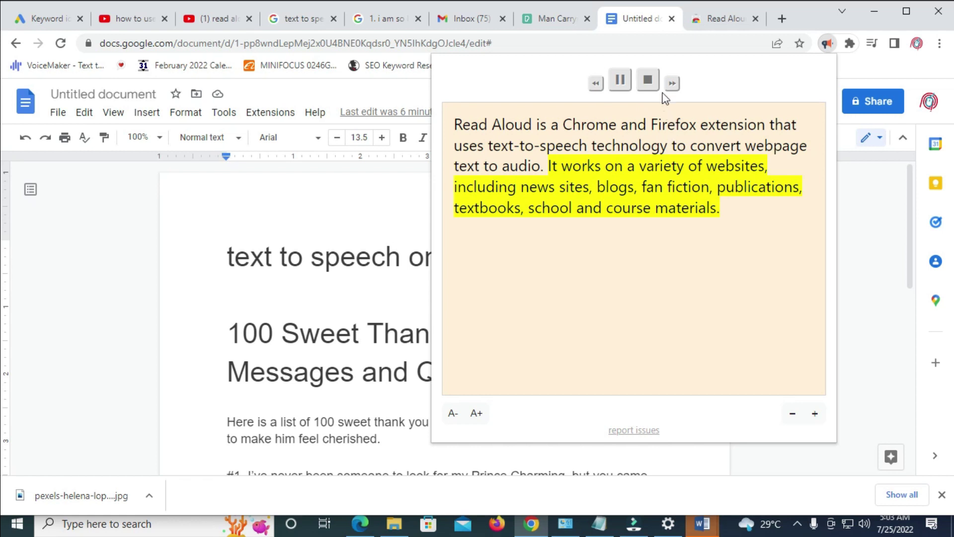
left_click(646, 83)
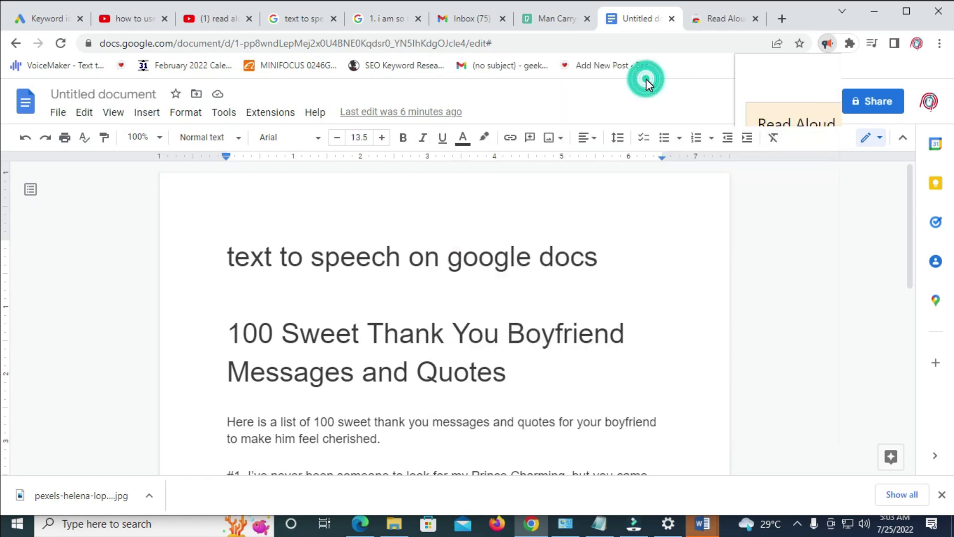
Step: Select the text from the title through 'fairy tale!', play it with Read Aloud, then stop
left_click(287, 322)
left_click_drag(228, 334, 491, 396)
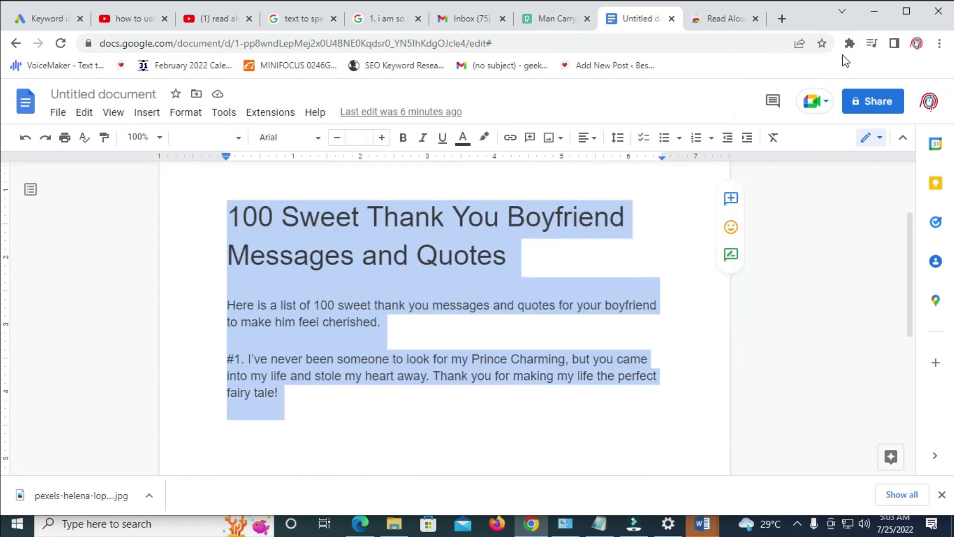
left_click(849, 44)
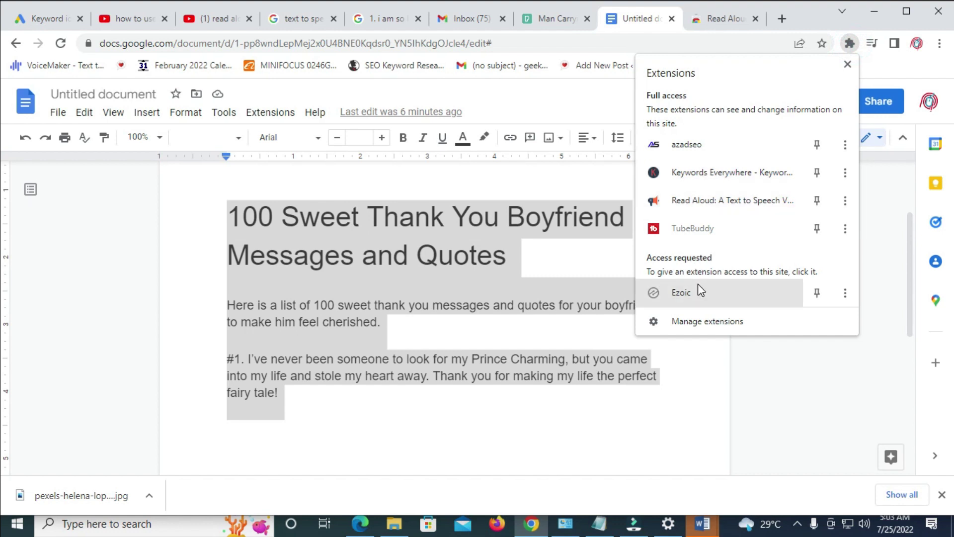
left_click(735, 201)
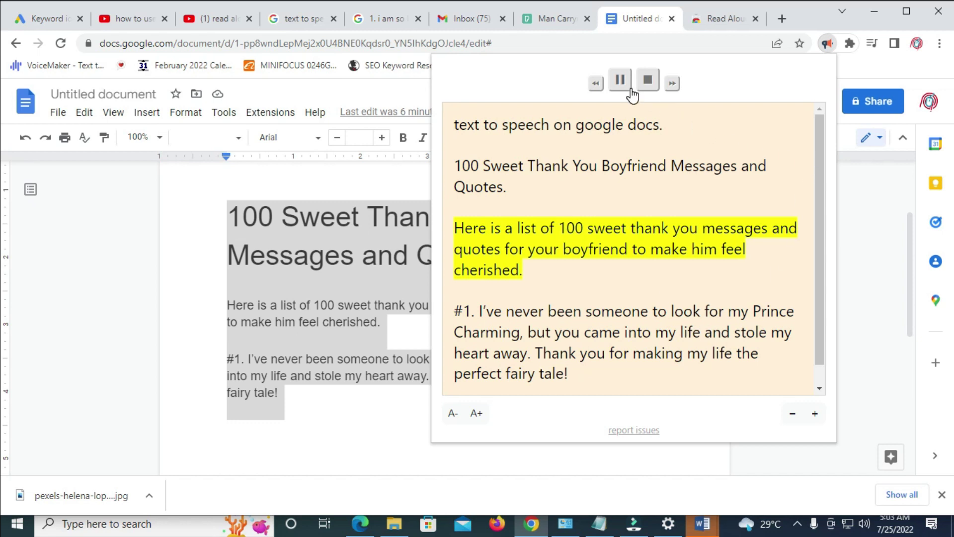
left_click(647, 79)
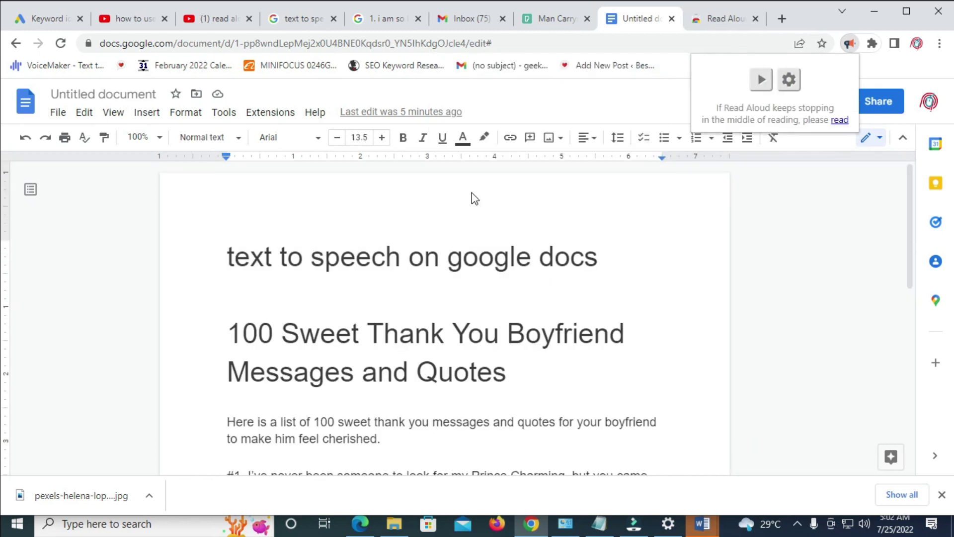